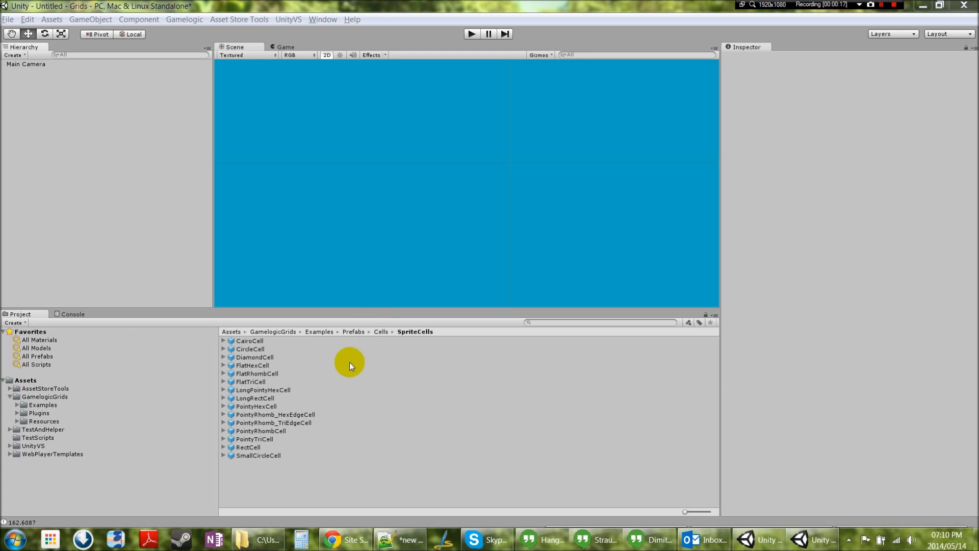
- Inspect the PointyHexCell prefab and its Sprite child in the SpriteCells folder
click(265, 407)
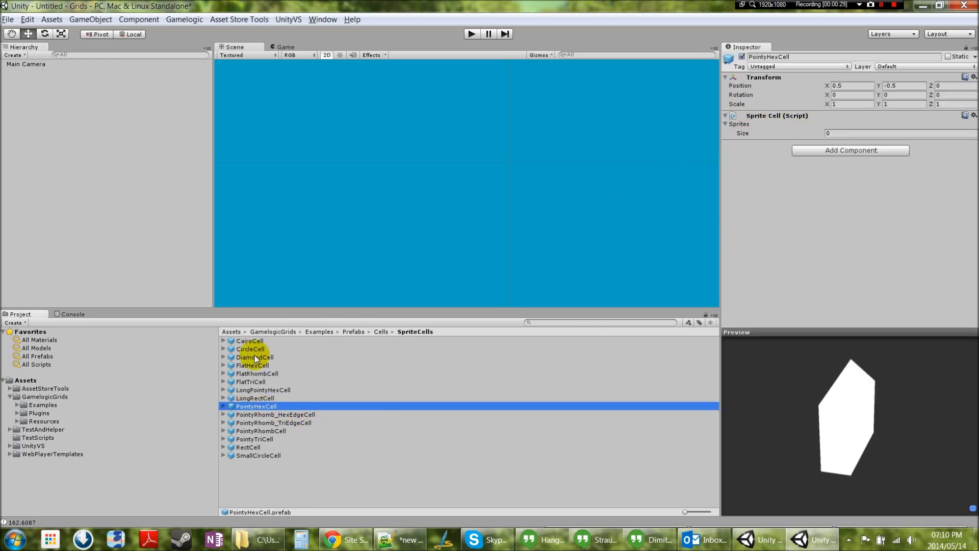
click(223, 406)
click(249, 414)
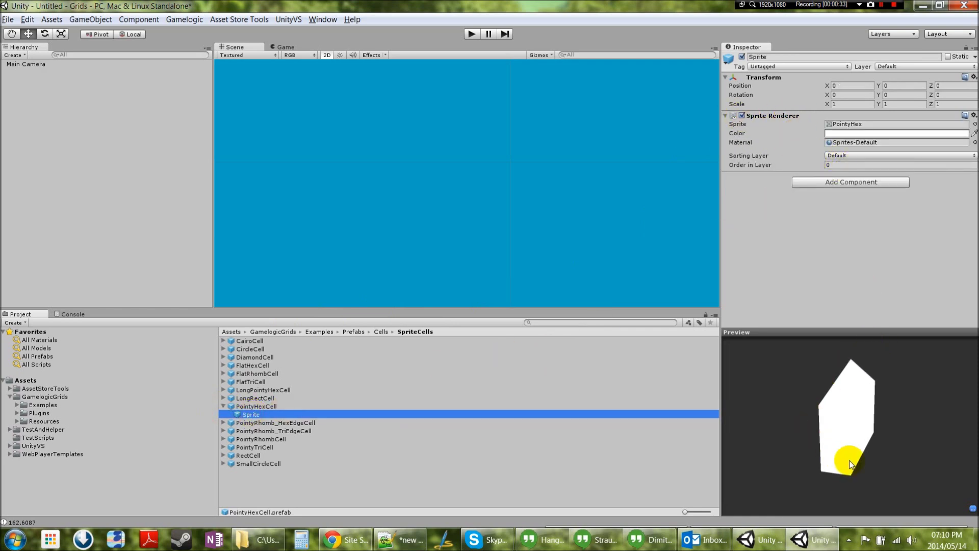
- Create an empty game object and name it Grid
click(90, 19)
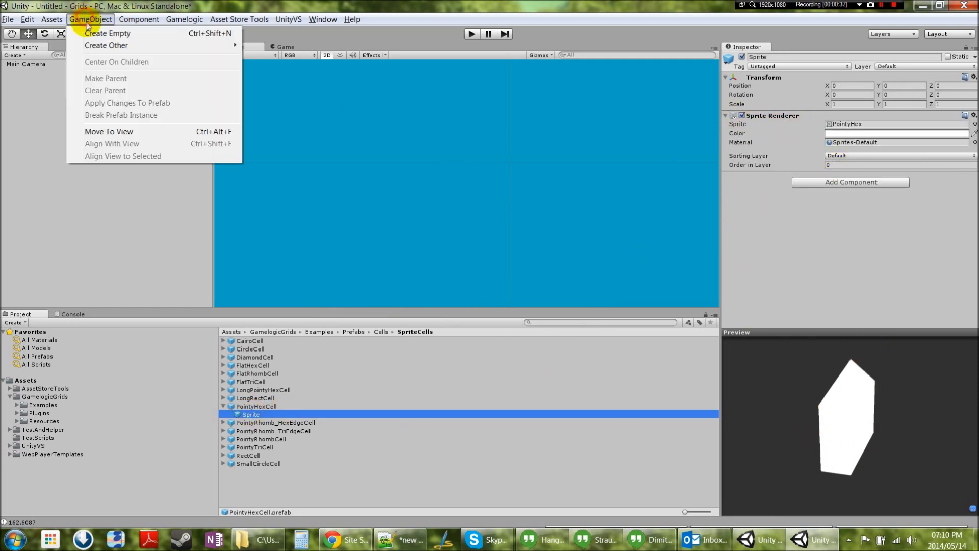
click(94, 30)
key(F2)
text(Grid)
key(Return)
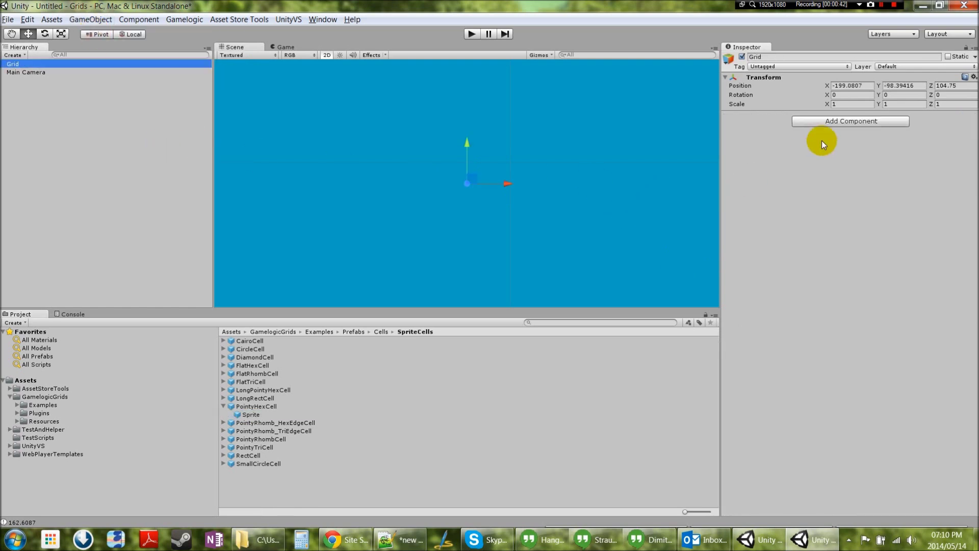
- Add a Pointy Hex Tile Grid Builder component to Grid and build it with PointyHexCell as the cell prefab
click(834, 124)
click(829, 164)
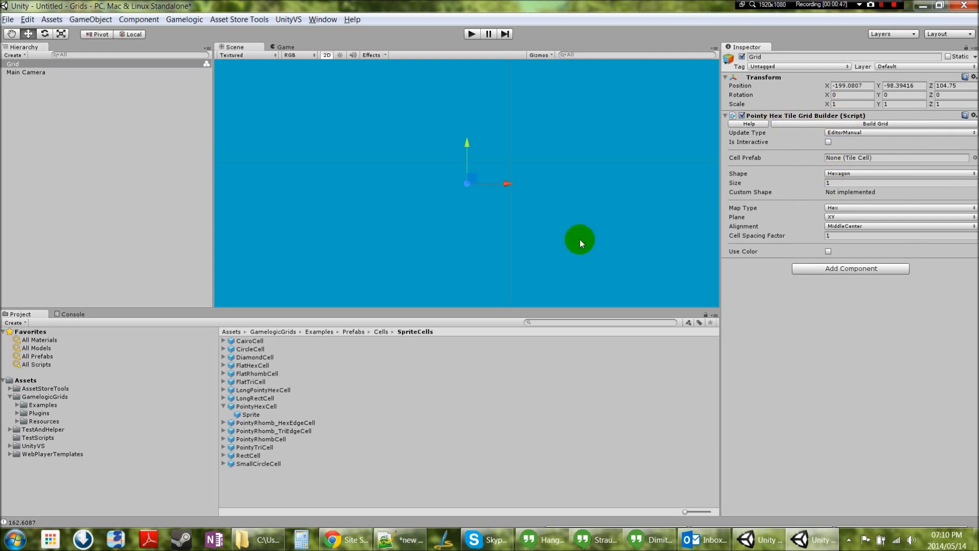
drag(242, 406, 857, 158)
click(857, 123)
- Set the Grid object's position to 0, 0, 0
click(850, 85)
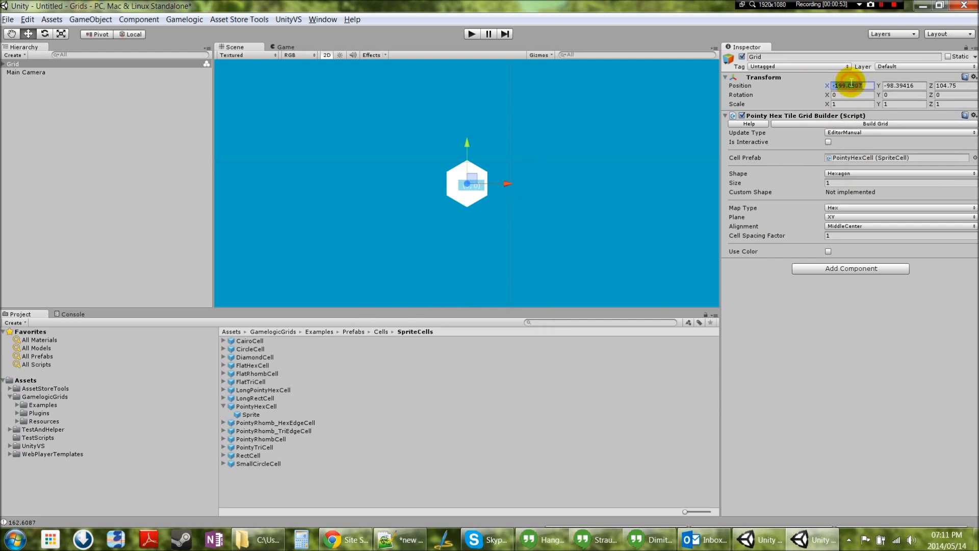
text(0)
key(Tab)
text(0)
key(Tab)
text(0)
alt+drag(530, 176, 464, 224)
- Rebuild the grid with Use Color enabled and test its cell's response to clicks in play mode
click(829, 252)
click(859, 124)
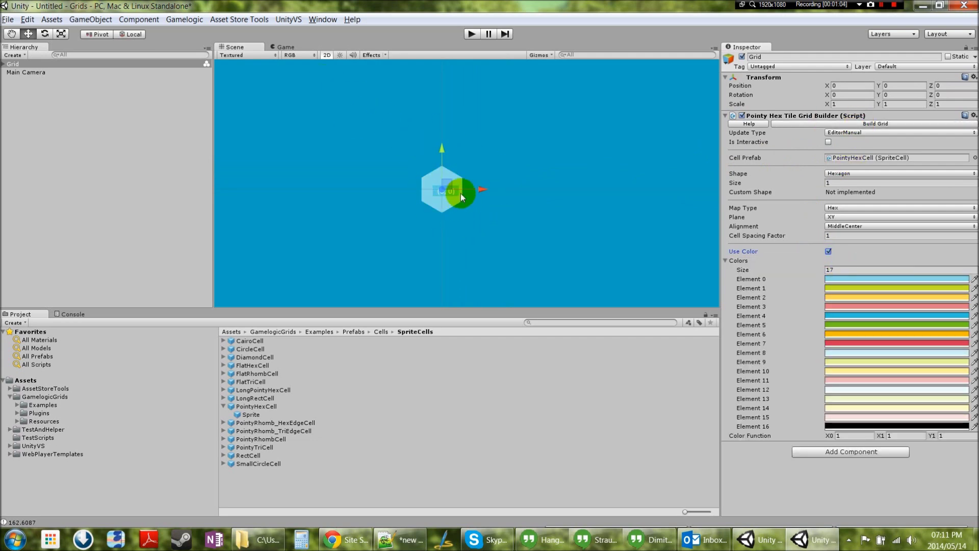
click(472, 33)
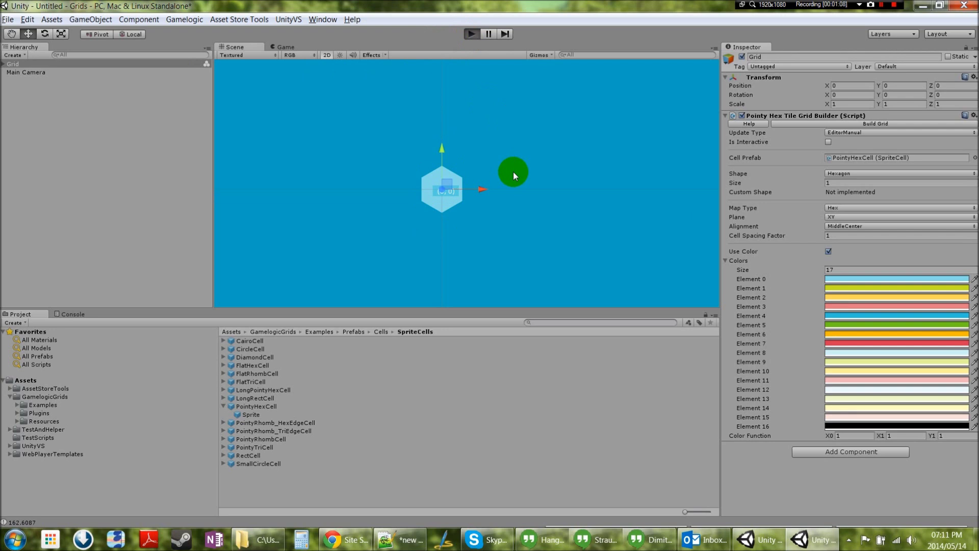
click(473, 204)
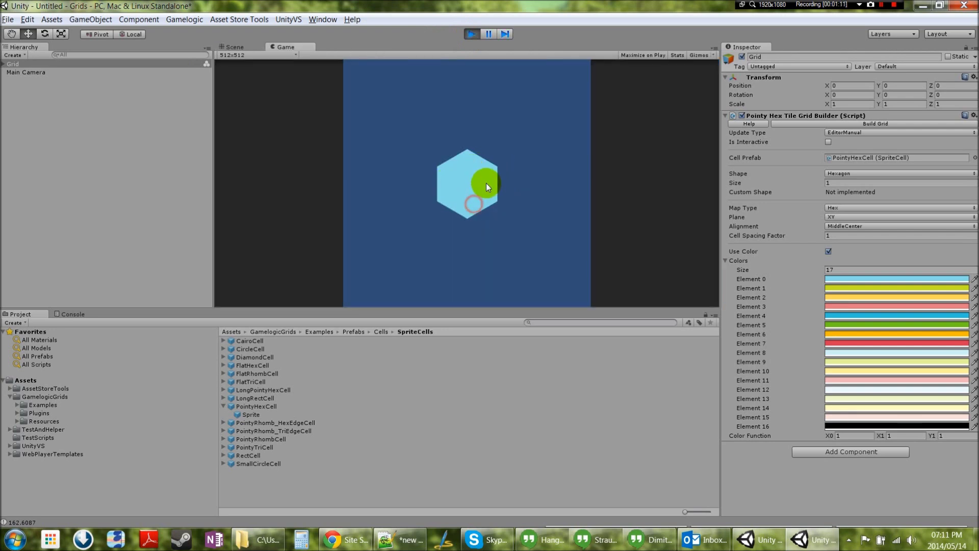
click(468, 34)
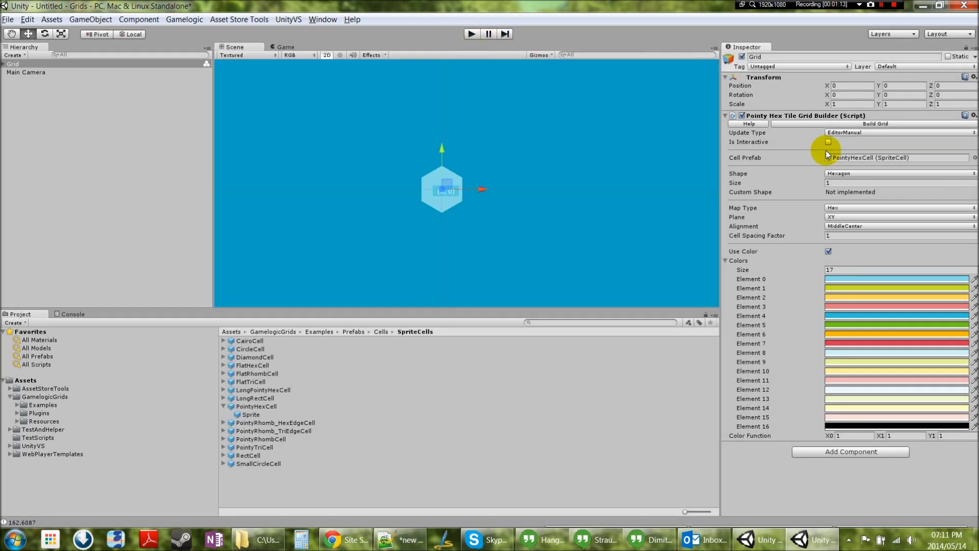
- Enable Is Interactive on the grid builder and test the cell's click response in play mode
click(829, 142)
click(470, 34)
click(469, 183)
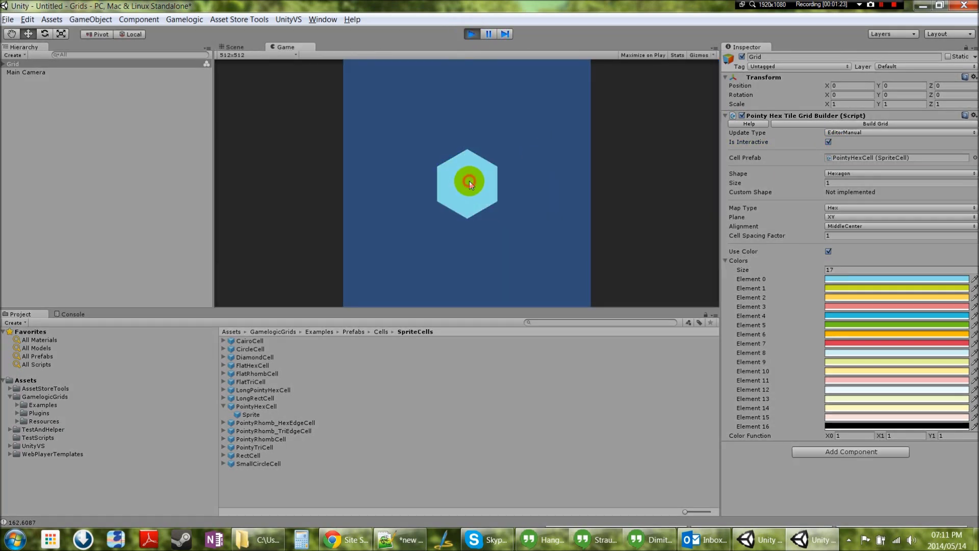
click(472, 34)
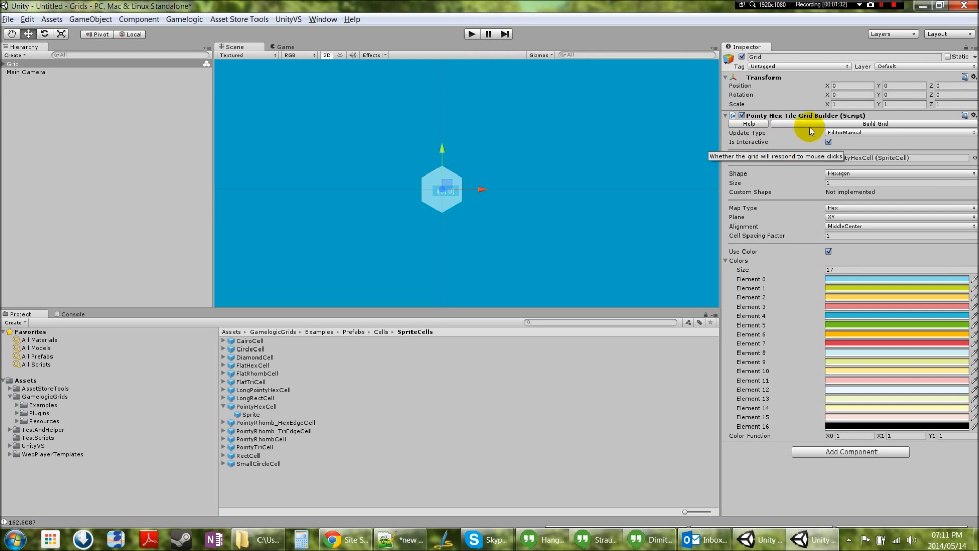
- Build the hexagon grid at size 3, and rebuild it at size 1
click(800, 178)
text(3)
click(862, 124)
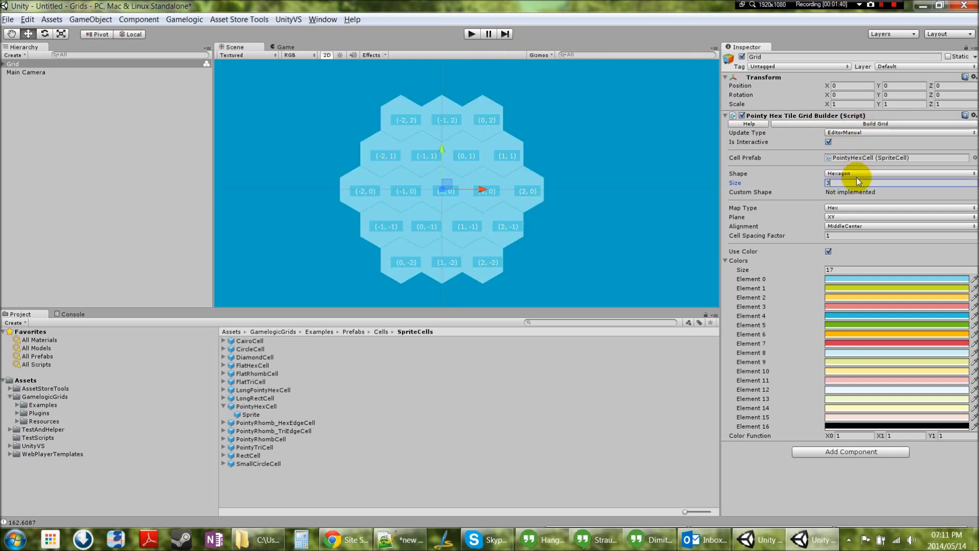
key(BackSpace)
text(1)
click(859, 126)
- Set the builder's Update Type to EditorAuto and try varying the grid size, ending at 1
click(858, 131)
click(853, 141)
mouse_move(789, 180)
mouse_down()
mouse_move(807, 180)
mouse_move(794, 179)
mouse_up()
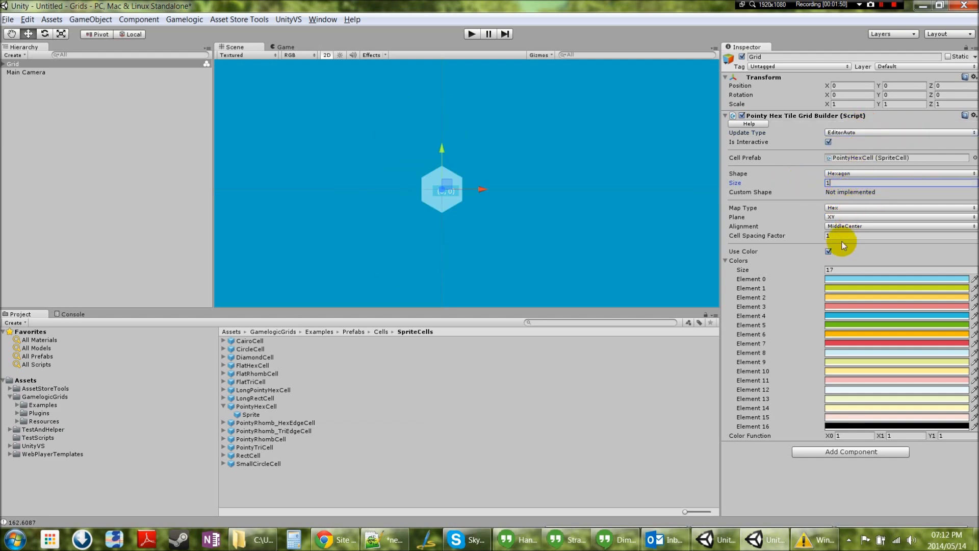
- Set Update Type to GameStart with grid size 3 and run the game briefly to build the grid
click(844, 131)
click(859, 170)
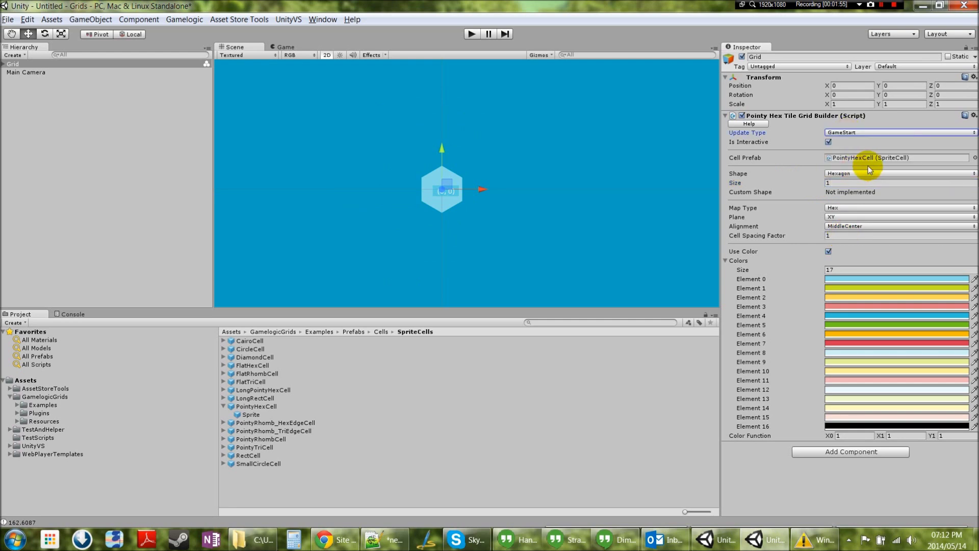
click(839, 183)
text(3)
click(473, 35)
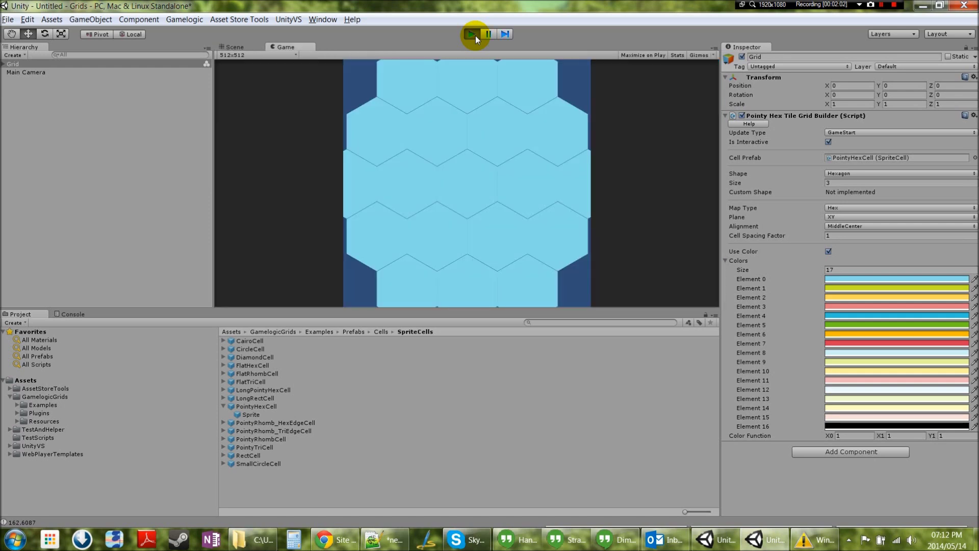
click(474, 34)
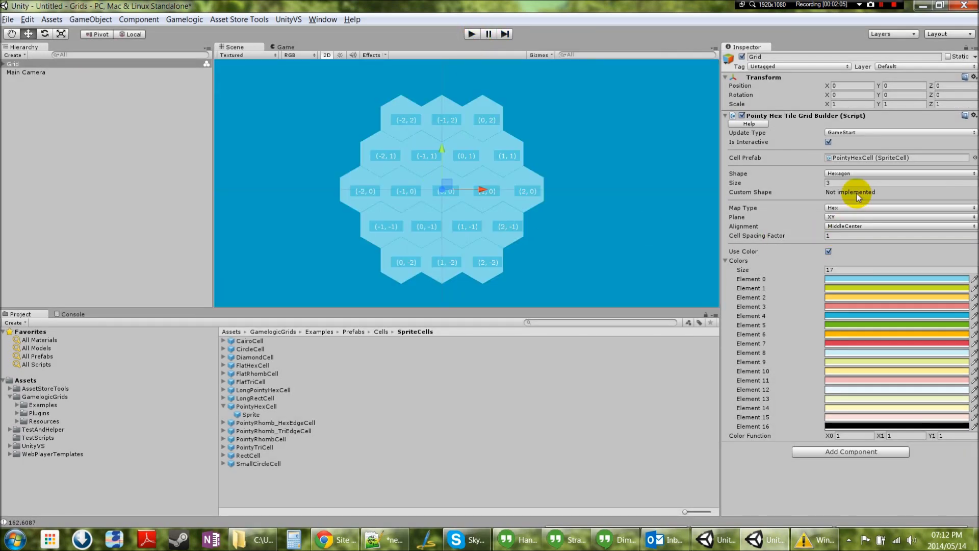
- Set the grid shape to Rectangle with dimensions 3 by 3 and the Update Type to EditorAuto
click(847, 176)
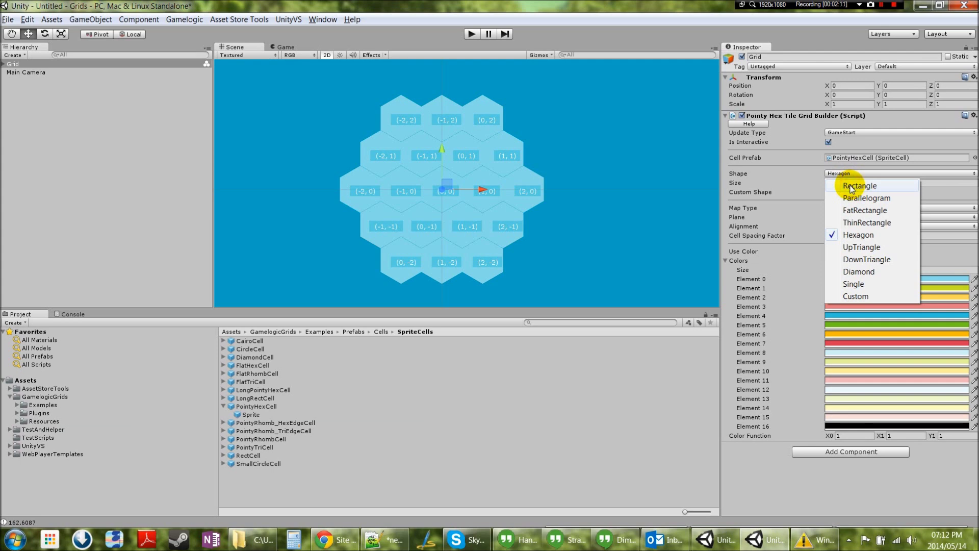
click(851, 187)
text(3)
click(926, 183)
text(3)
click(848, 133)
click(858, 144)
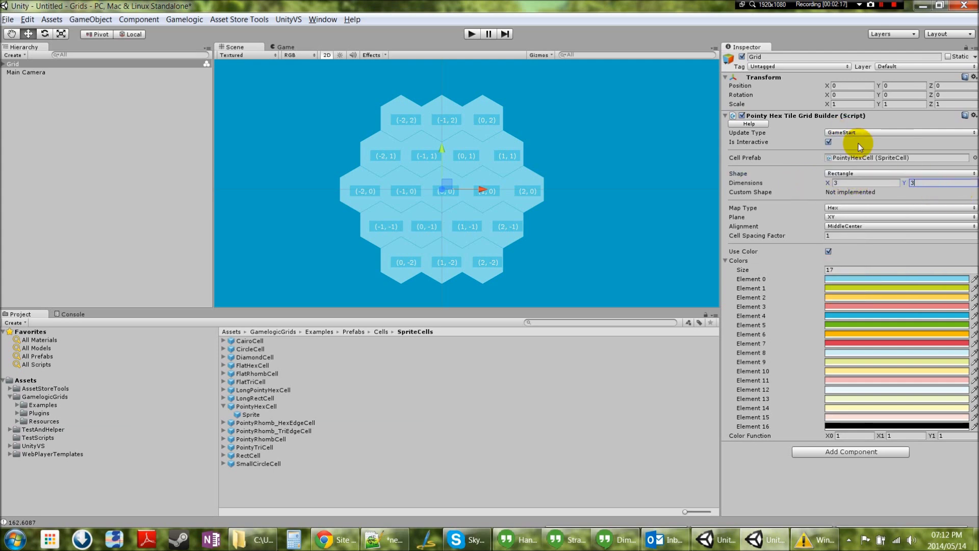
- Set the rectangular grid's dimensions to 4 by 4
click(813, 182)
text(4)
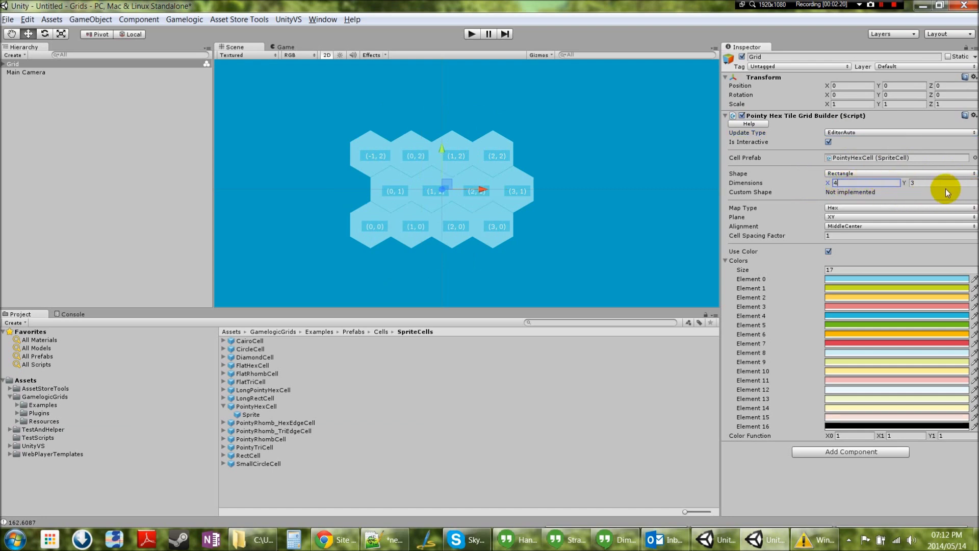
click(945, 183)
text(4)
- Set the grid shape to Parallelogram with dimensions 5 by 5
click(871, 174)
click(867, 198)
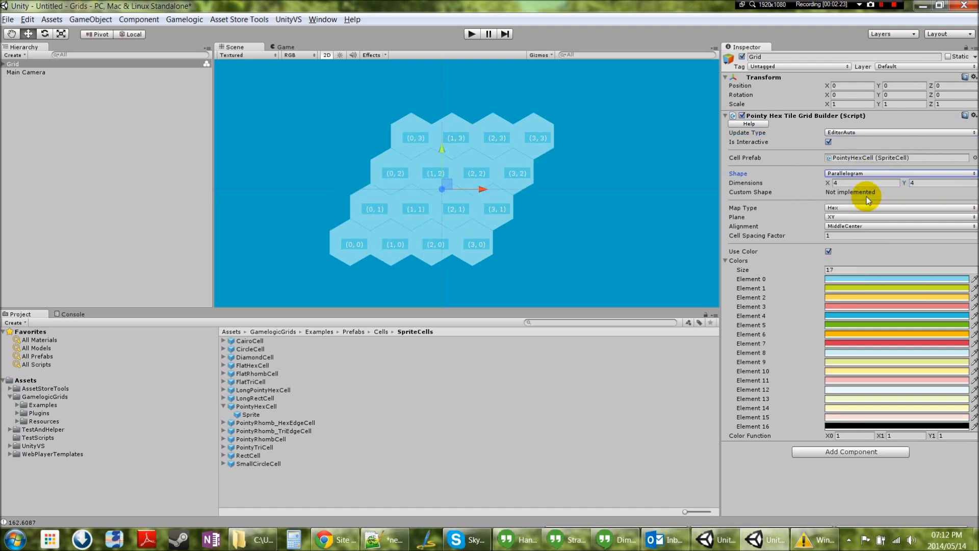
click(867, 183)
text(5)
- Set the grid shape to UpTriangle with size 5
click(878, 175)
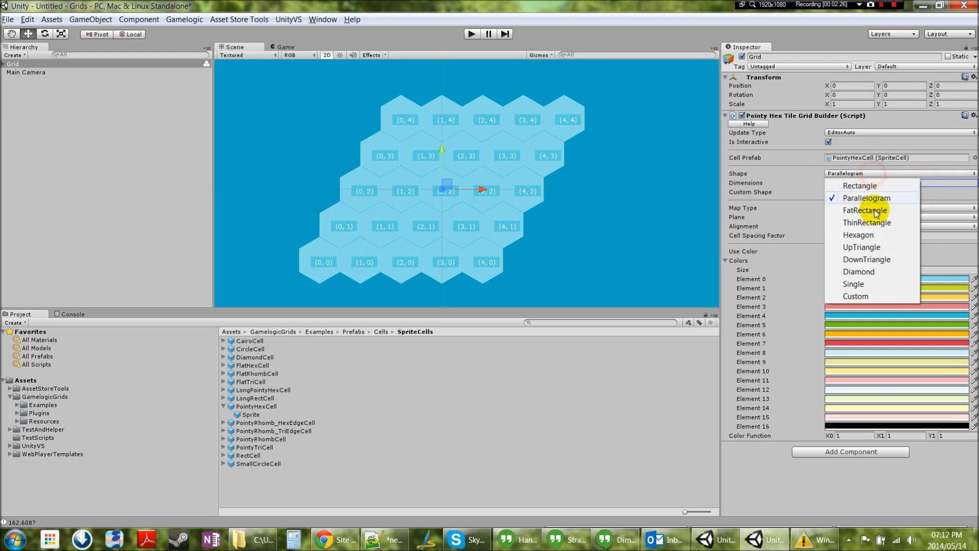
click(873, 248)
drag(796, 182, 833, 186)
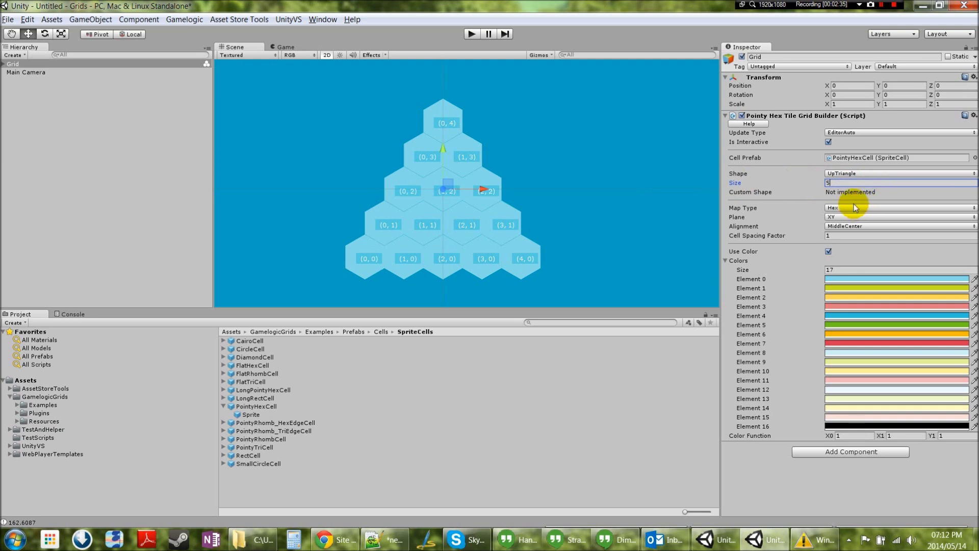
click(669, 167)
click(627, 152)
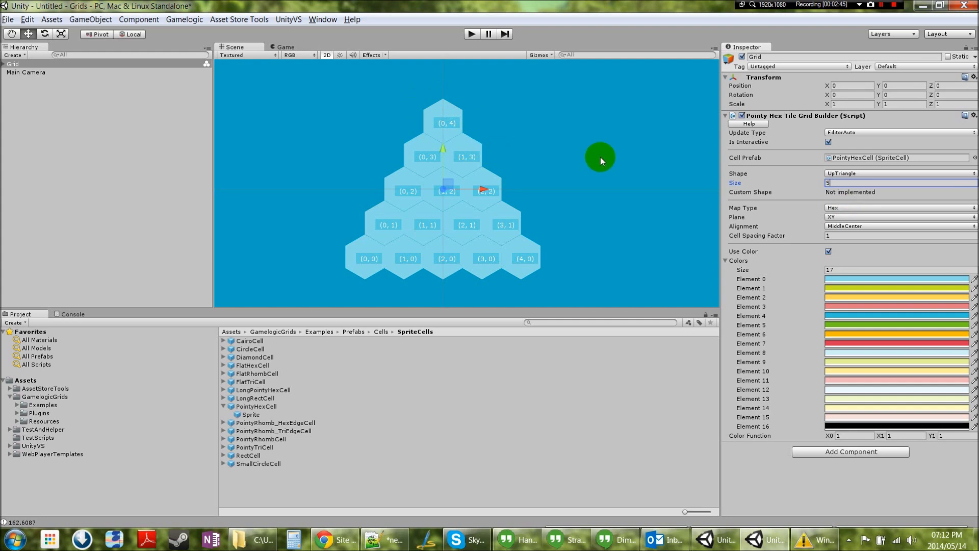
- Set the grid's Map Type to Brick and assign LongRectCell as the cell prefab
click(840, 208)
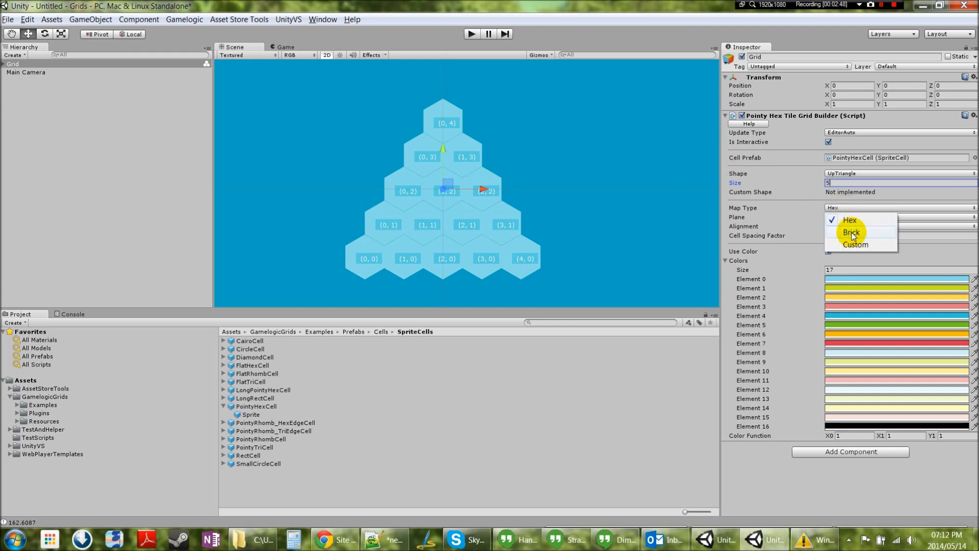
click(851, 233)
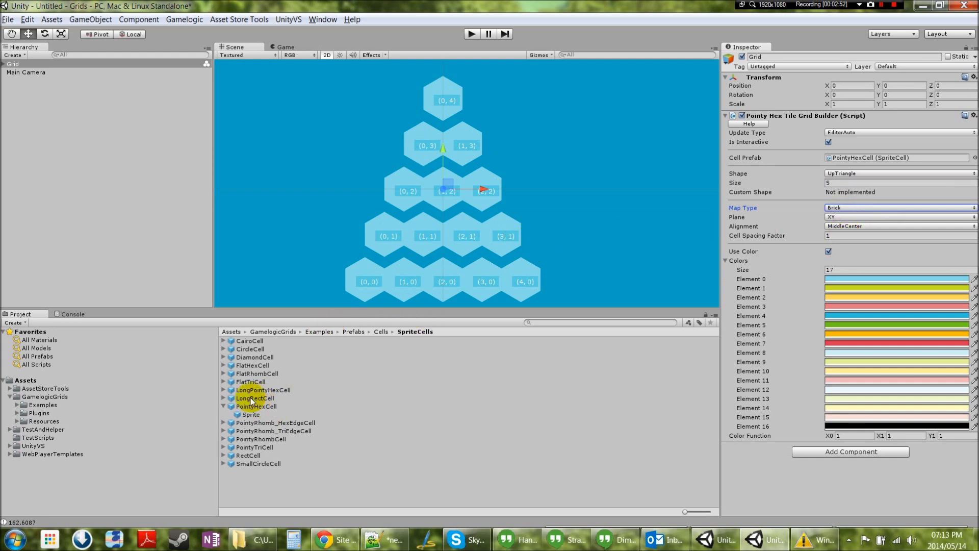
drag(249, 399, 845, 157)
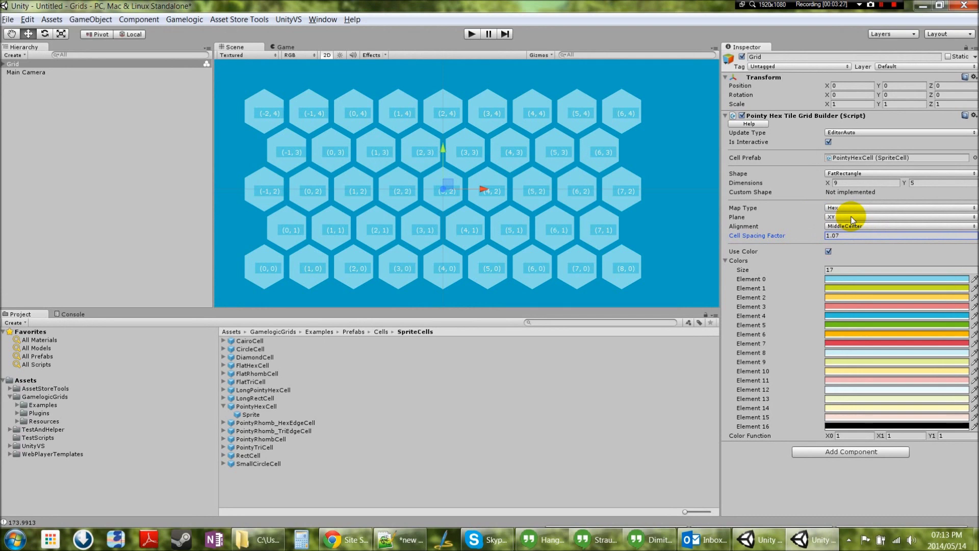
- Set the grid's Plane to XZ and turn off the Scene's 2D mode to view it in perspective
click(852, 219)
click(853, 240)
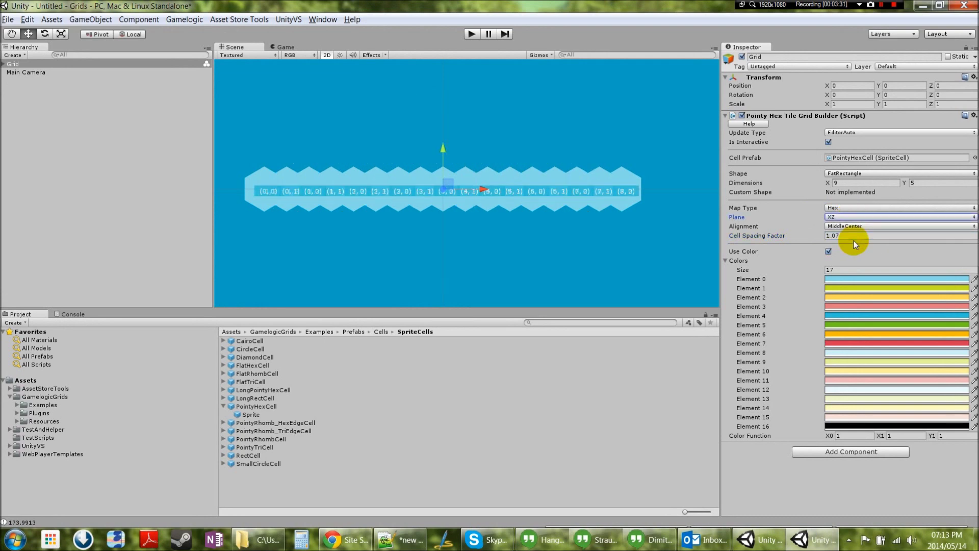
click(327, 54)
alt+drag(525, 92, 648, 121)
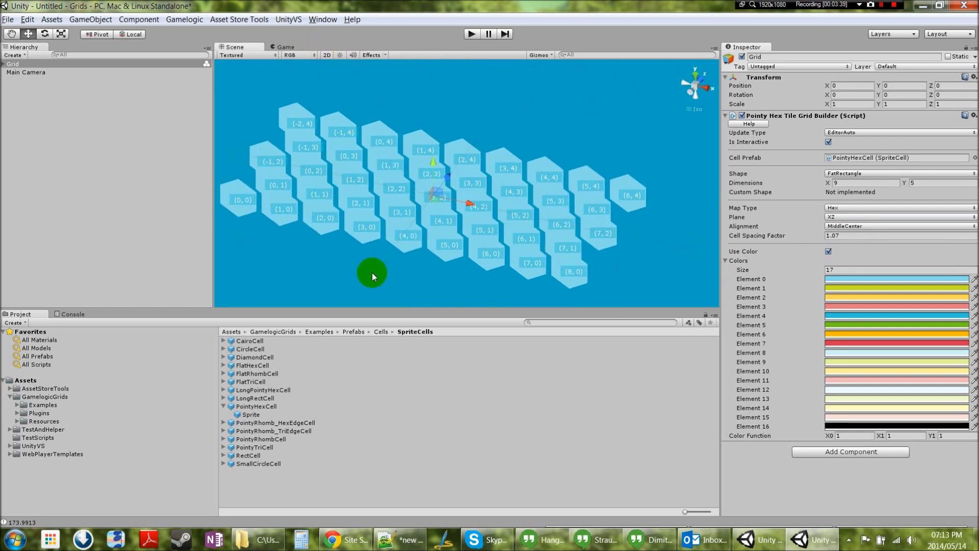
- Set the X rotation of PointyHexCell's Sprite child to 90 so the cells lie flat
click(254, 414)
click(835, 95)
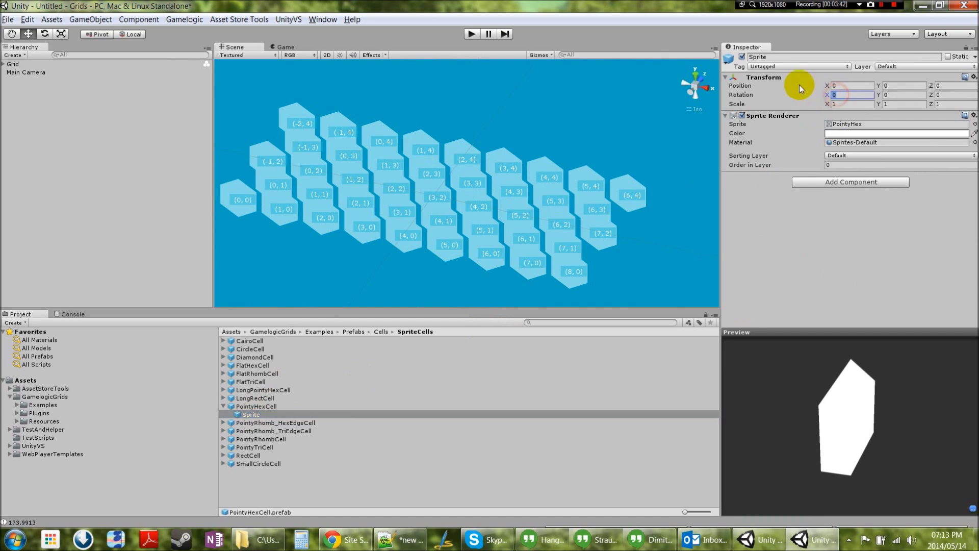
text(90)
alt+drag(587, 166, 438, 262)
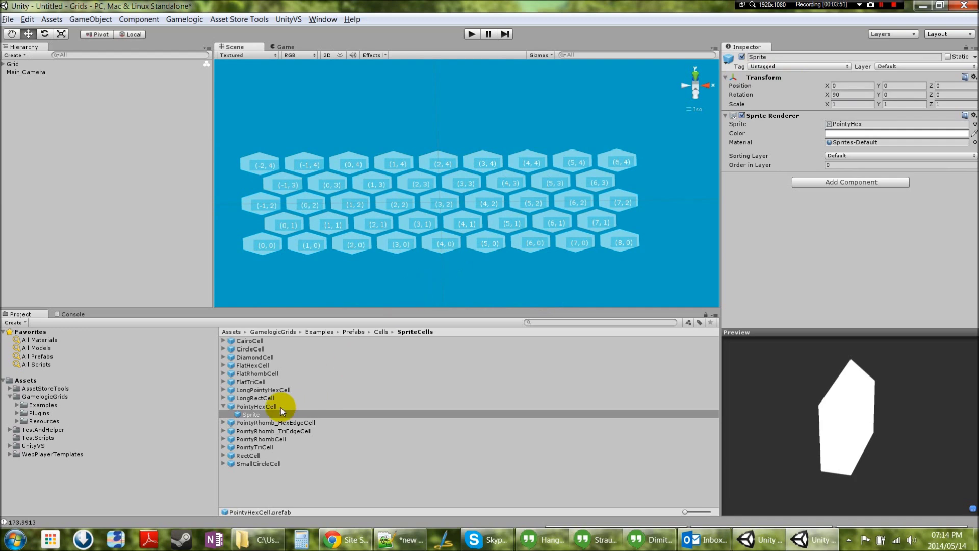
- Set the Grid object's Plane back to XY
click(54, 65)
click(846, 217)
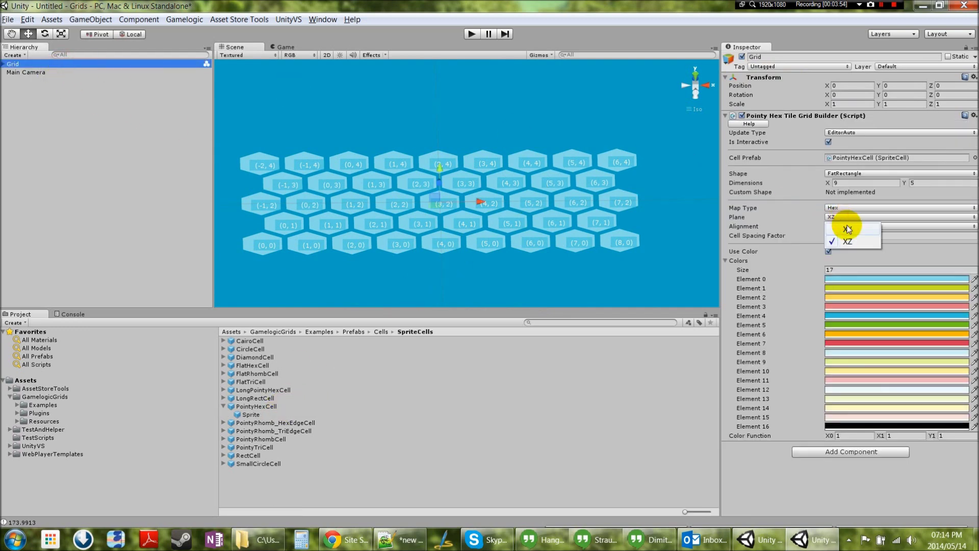
click(844, 228)
alt+drag(682, 173, 644, 59)
- Reset the X rotation of PointyHexCell's Sprite child to 0 and return the Scene to 2D mode with Grid selected
click(265, 415)
click(267, 406)
key(Down)
click(848, 95)
text(0)
click(212, 65)
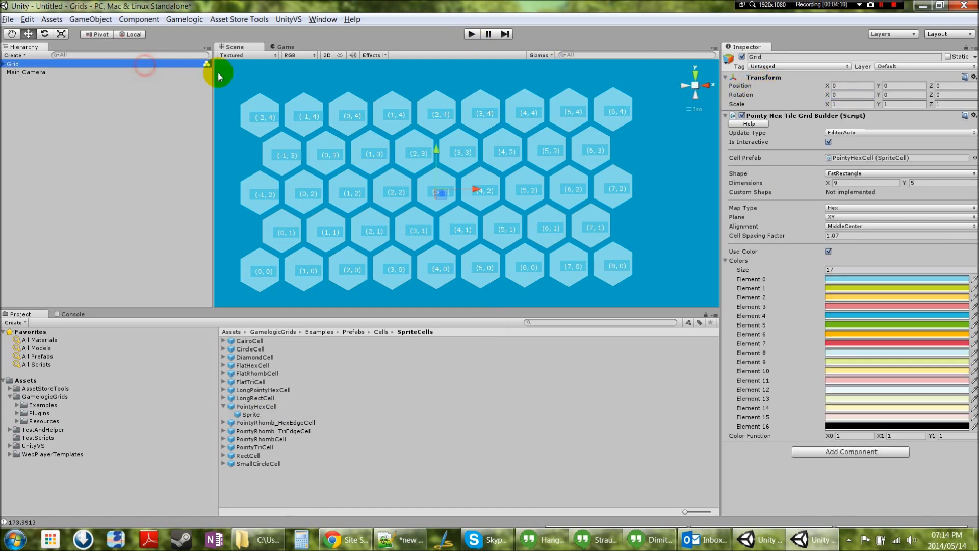
click(327, 55)
- Try the TopLeft and BottomRight alignments on the grid, restoring MiddleCenter after each
click(831, 236)
click(839, 228)
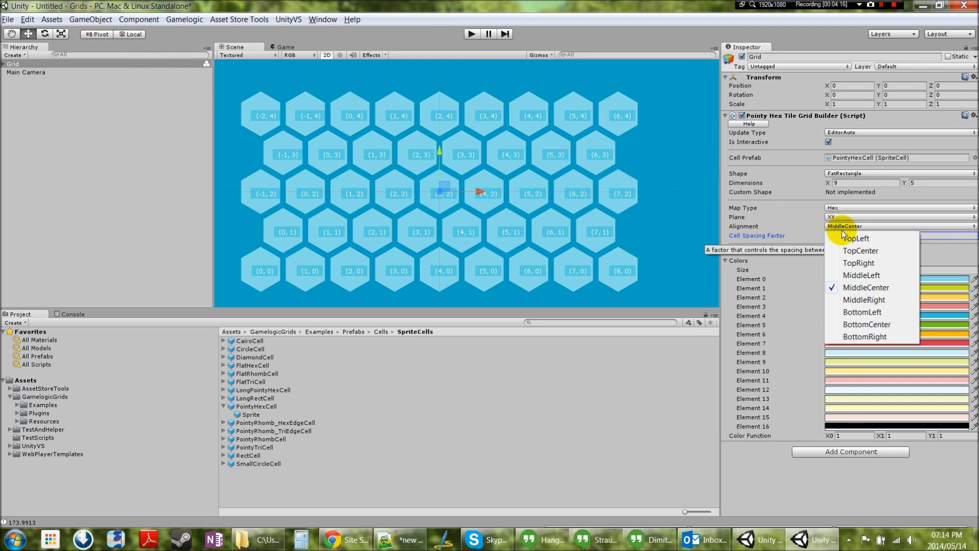
click(854, 238)
click(844, 228)
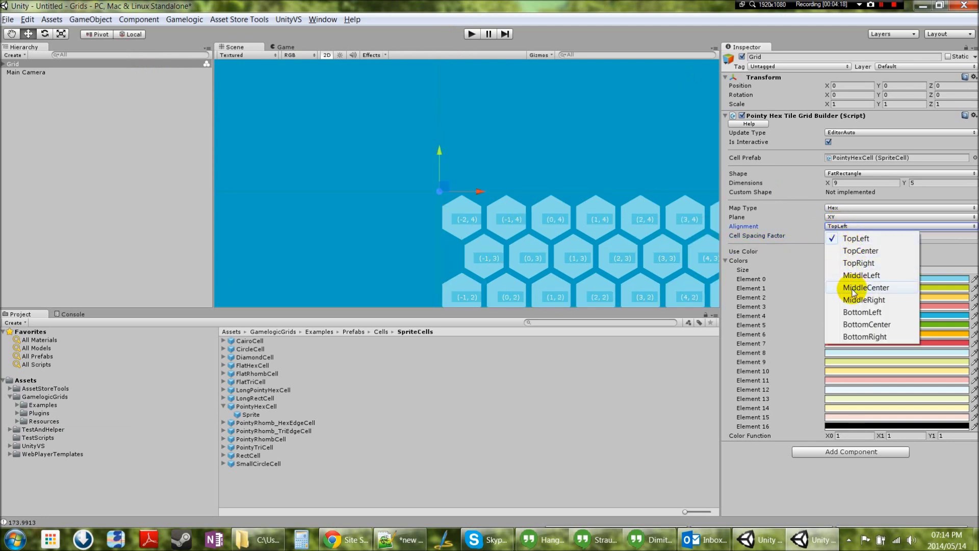
click(853, 289)
click(838, 225)
click(860, 338)
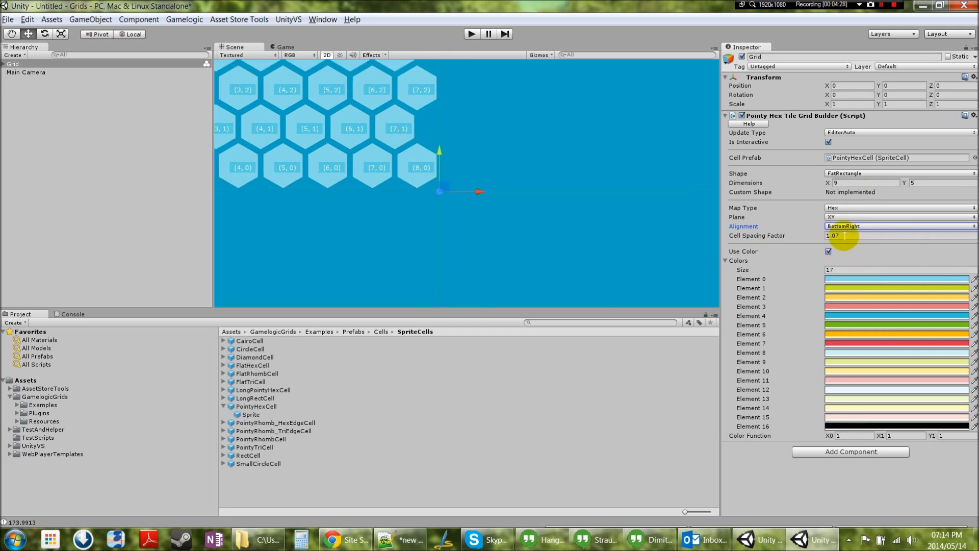
key(ctrl+z)
- Reduce the grid's Cell Spacing Factor to 0.97 so the hex cells close up
click(825, 235)
drag(825, 234, 816, 237)
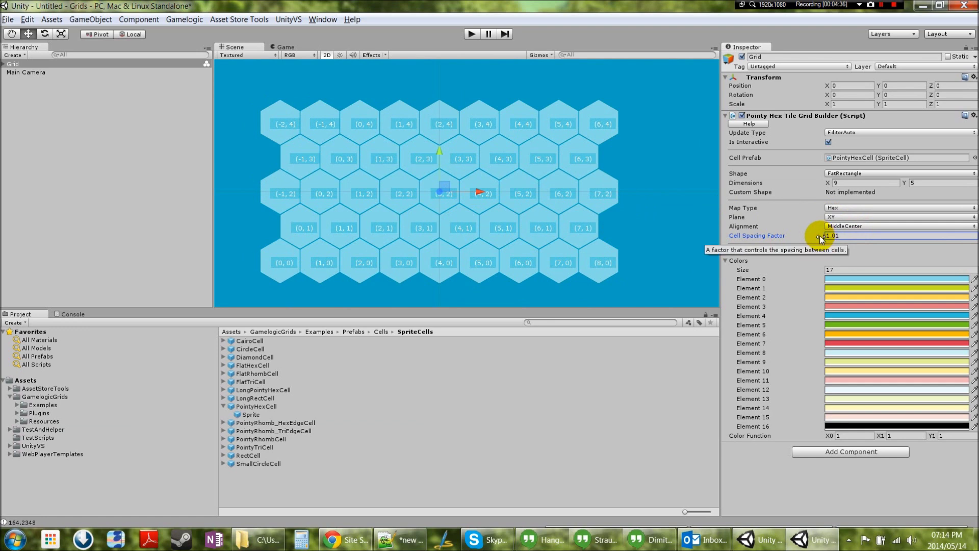
drag(818, 236, 819, 236)
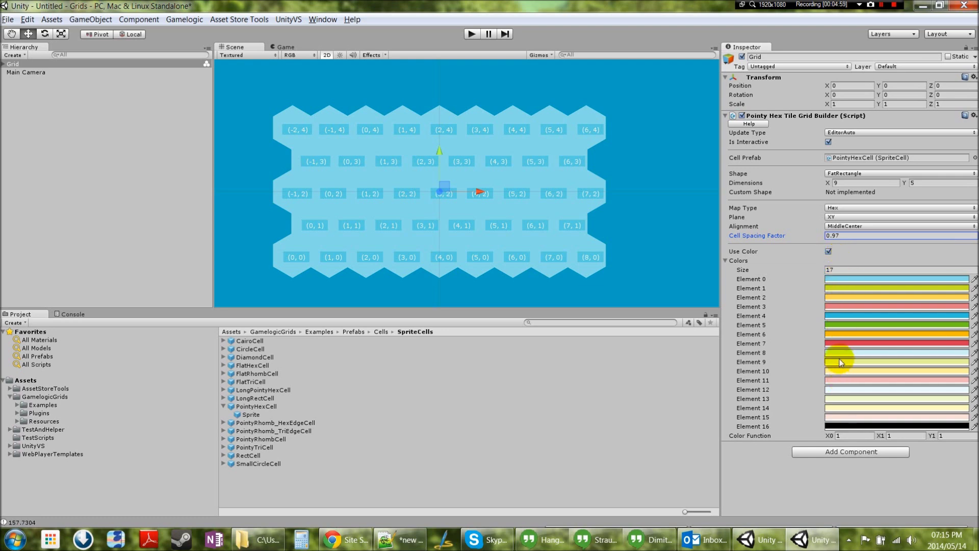
- Set the grid's Color Function X0 to 5, after trying 3, and X1 to 2
click(847, 435)
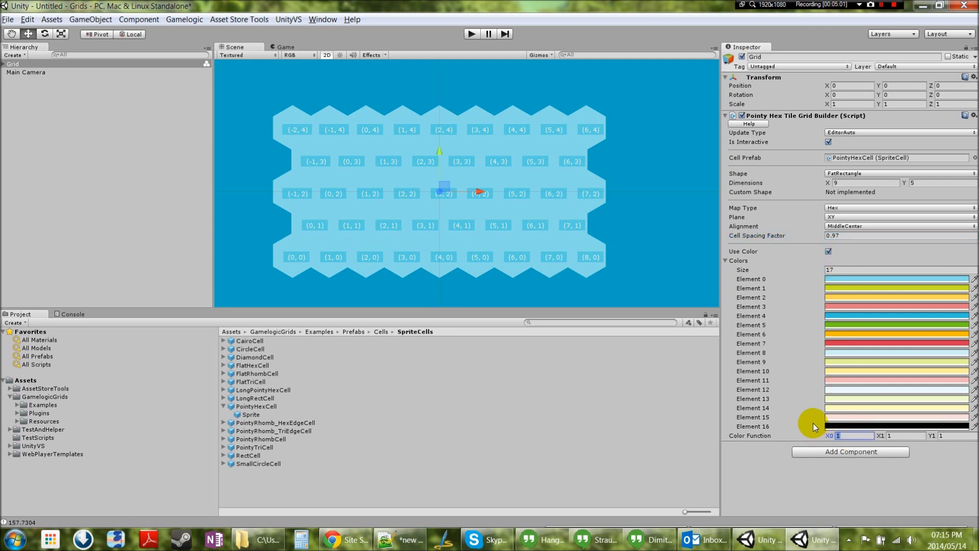
text(3)
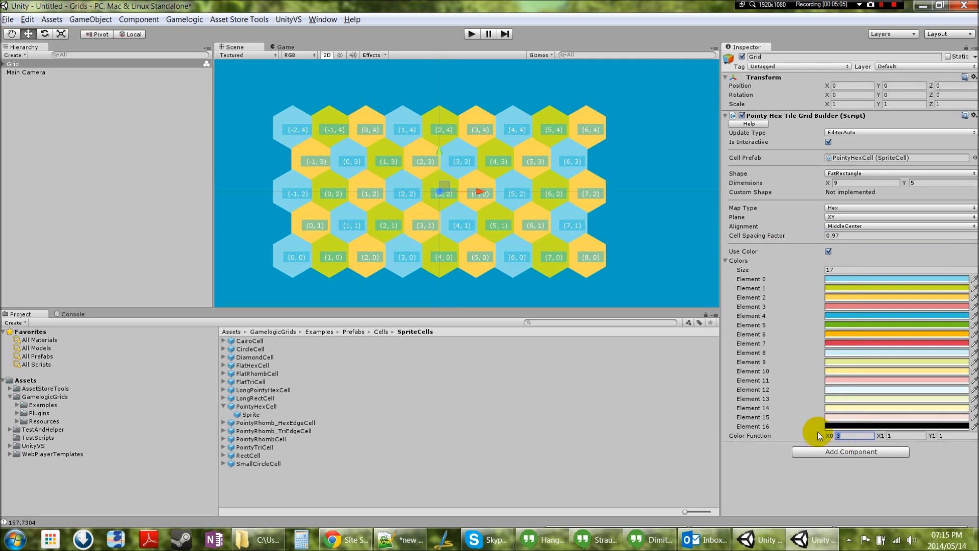
text(5)
click(895, 435)
text(2)
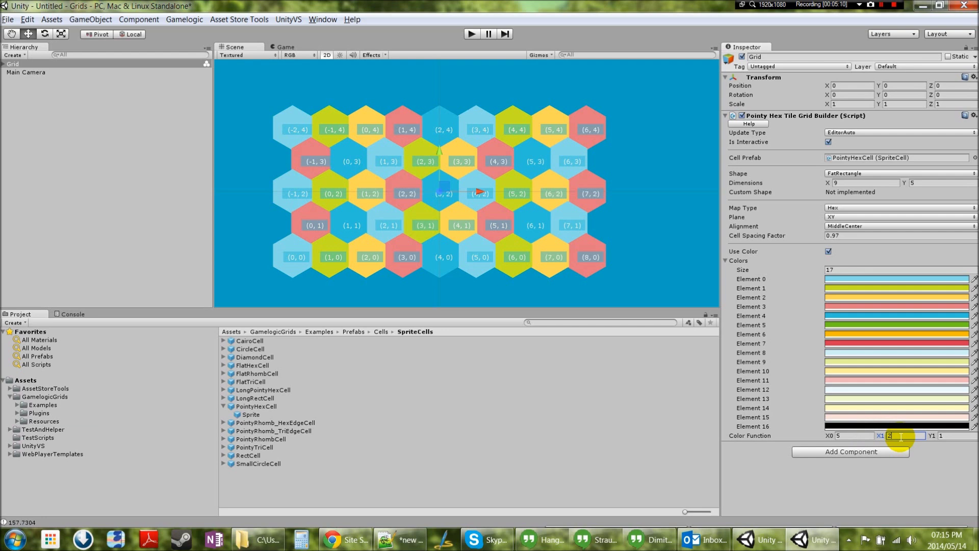
- Turn off Use Color on the grid and recolour PointyHexCell's Sprite with the pale orange preset (255, 221, 133)
click(819, 250)
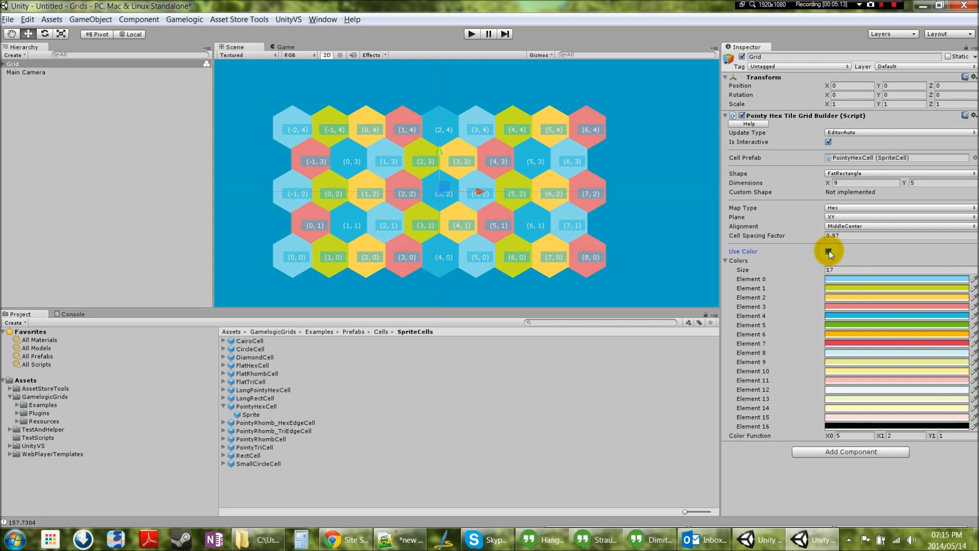
click(829, 251)
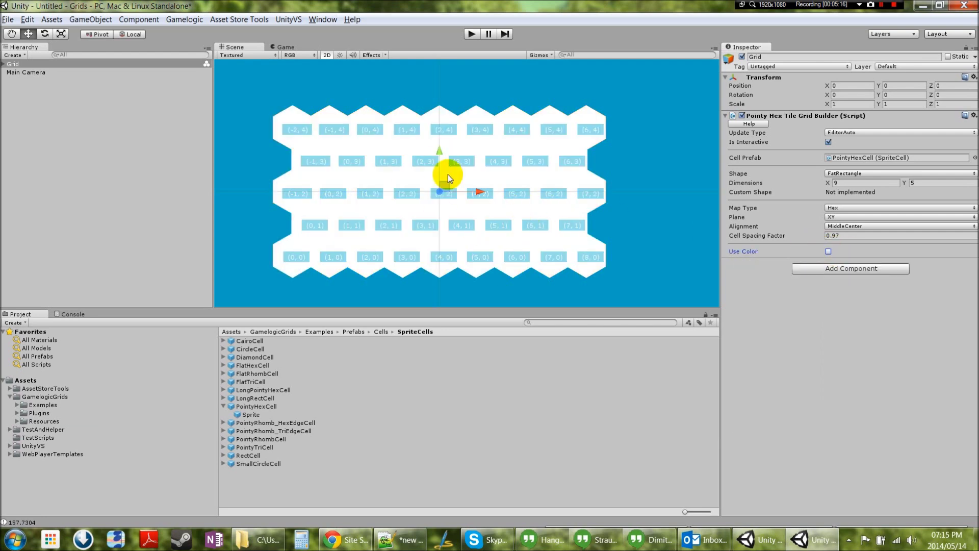
click(249, 415)
click(832, 134)
click(718, 312)
click(717, 331)
click(716, 322)
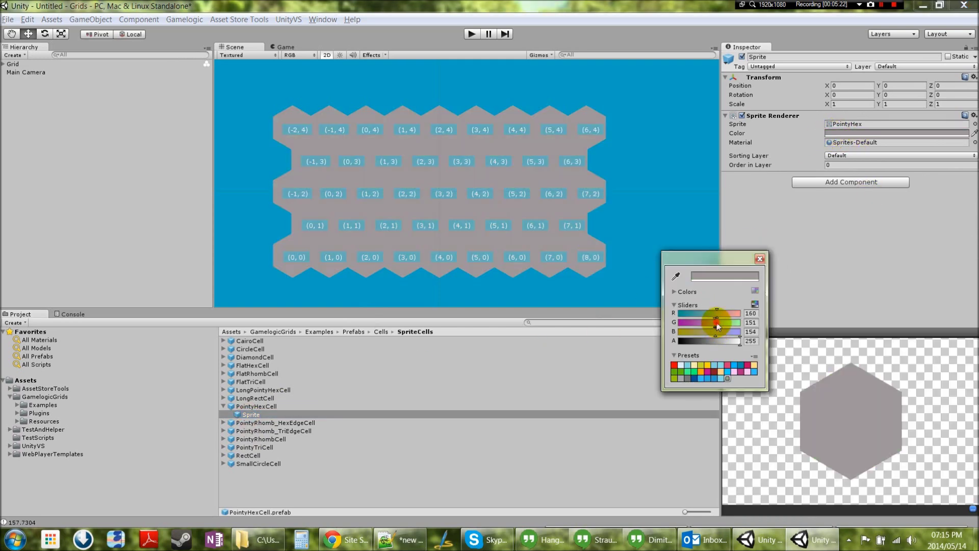
click(739, 314)
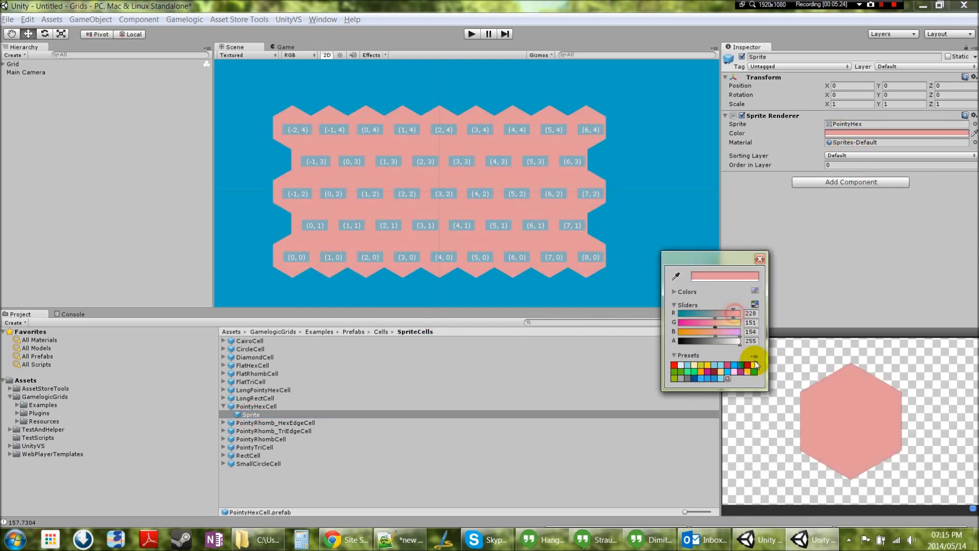
click(754, 365)
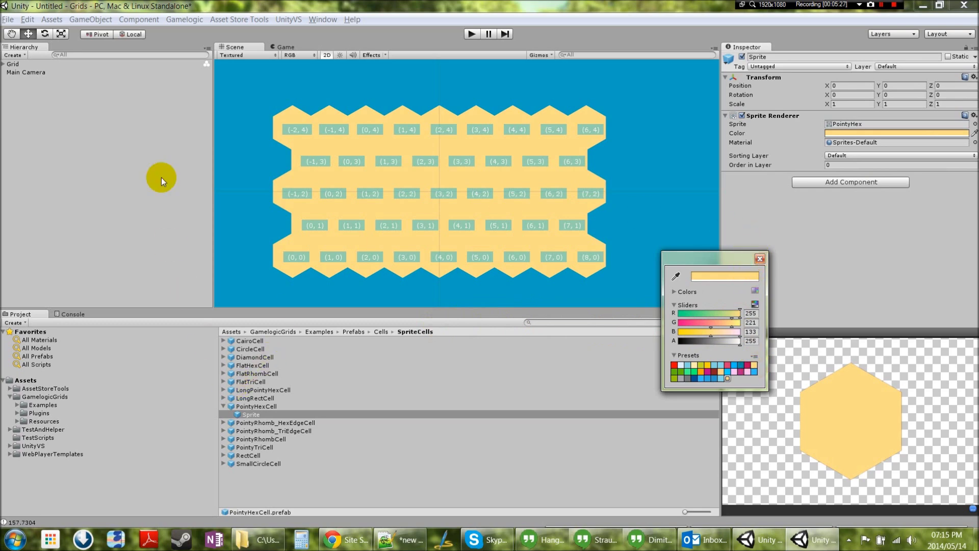
- Select the Grid object and turn Use Color back on
click(66, 64)
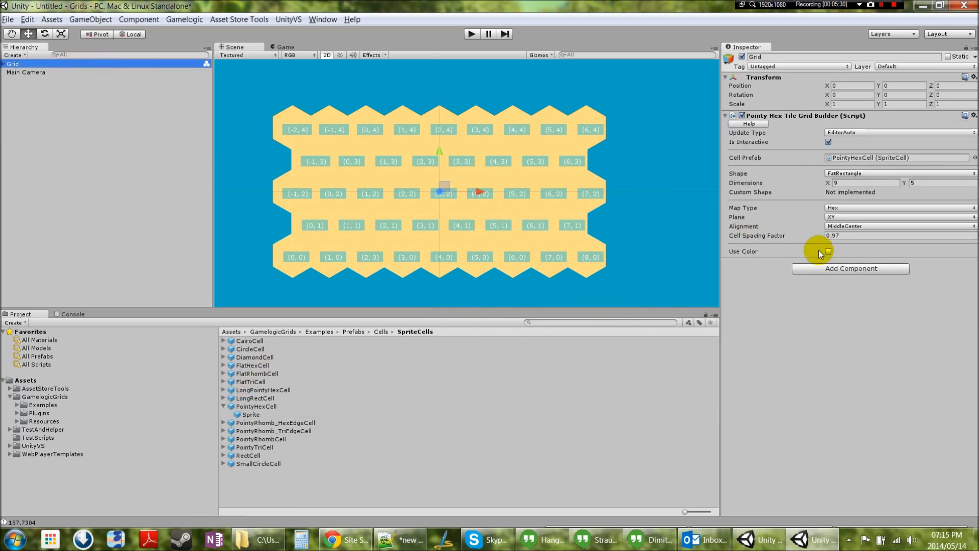
click(827, 251)
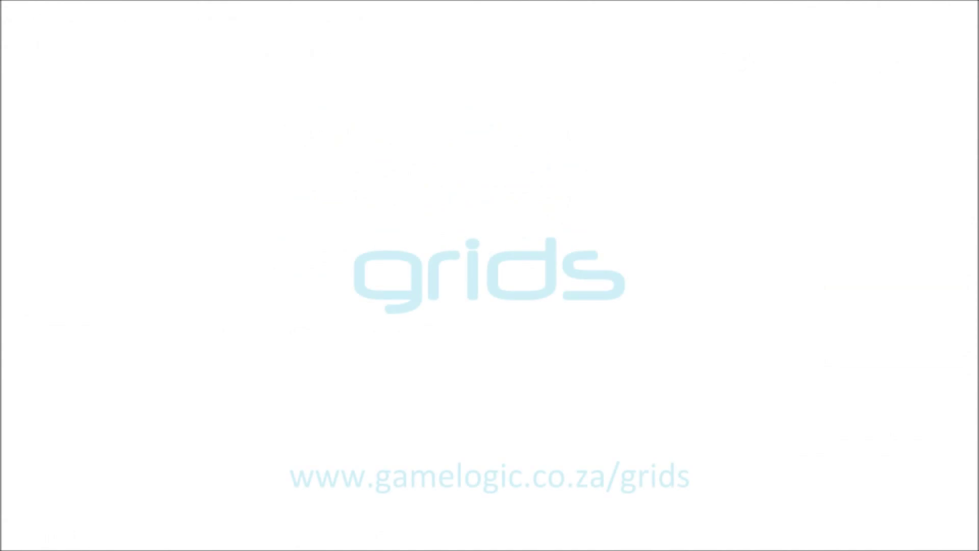